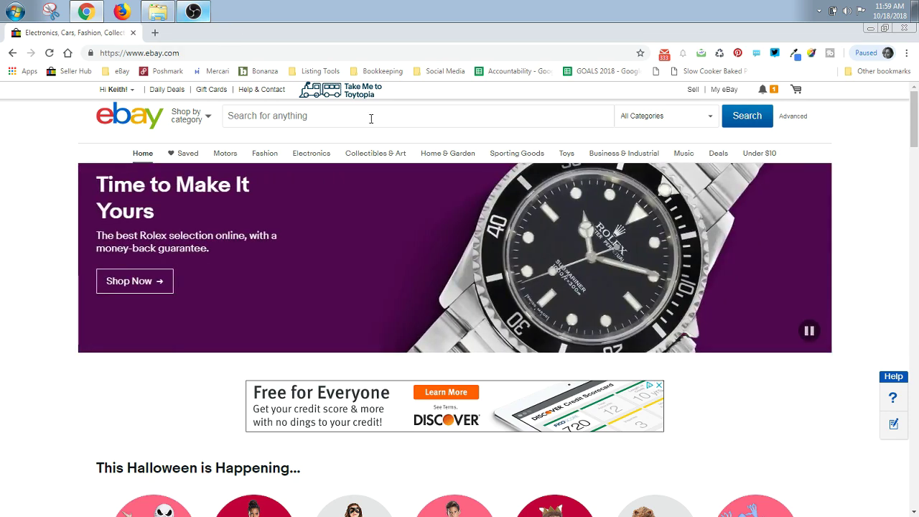
Step: Bring up the recent search suggestions, such as Silver Suki Skinny Jeans, in the homepage search box
click(349, 115)
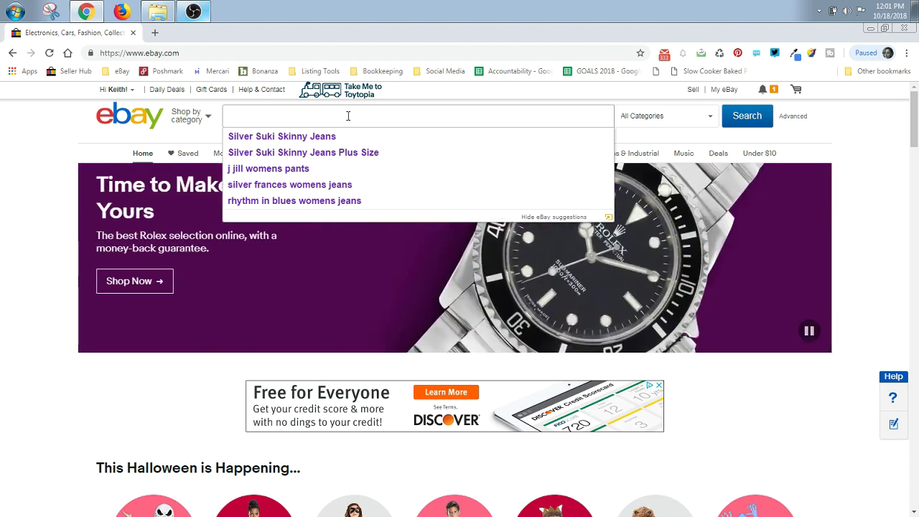
Step: Search Silver Suki Skinny Jeans and filter results to Used condition and Buy It Now listings
click(329, 137)
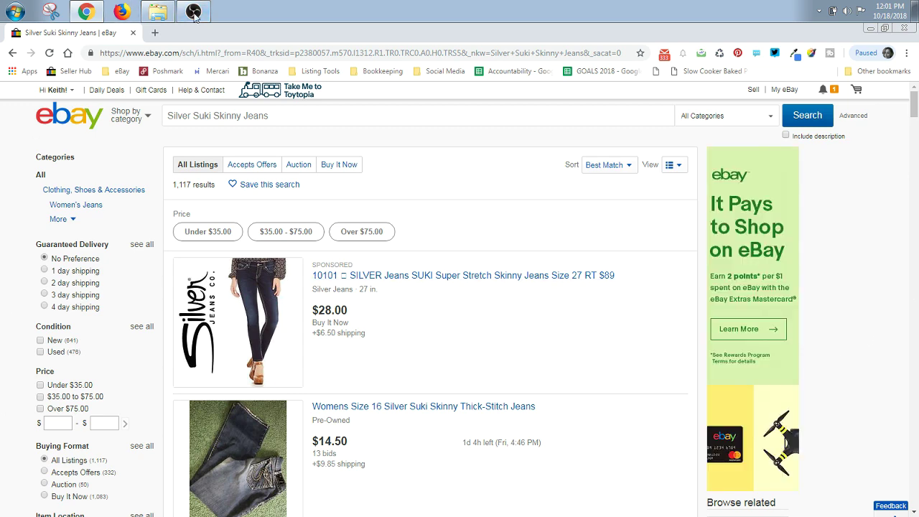
scroll(67, 265, down, 2)
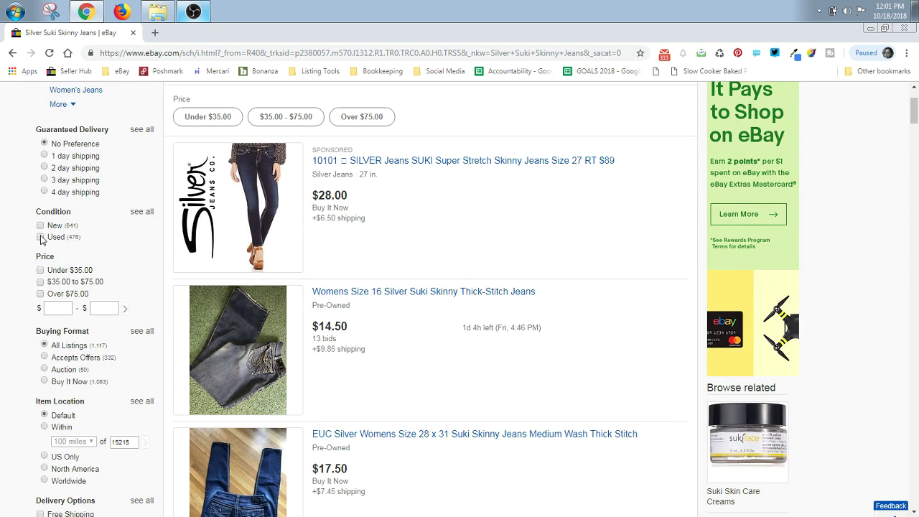
click(40, 238)
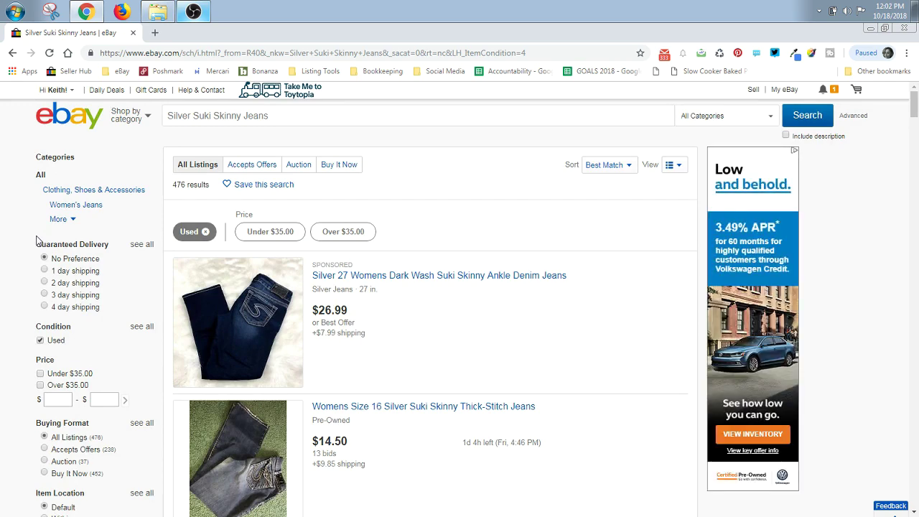
scroll(40, 241, down, 3)
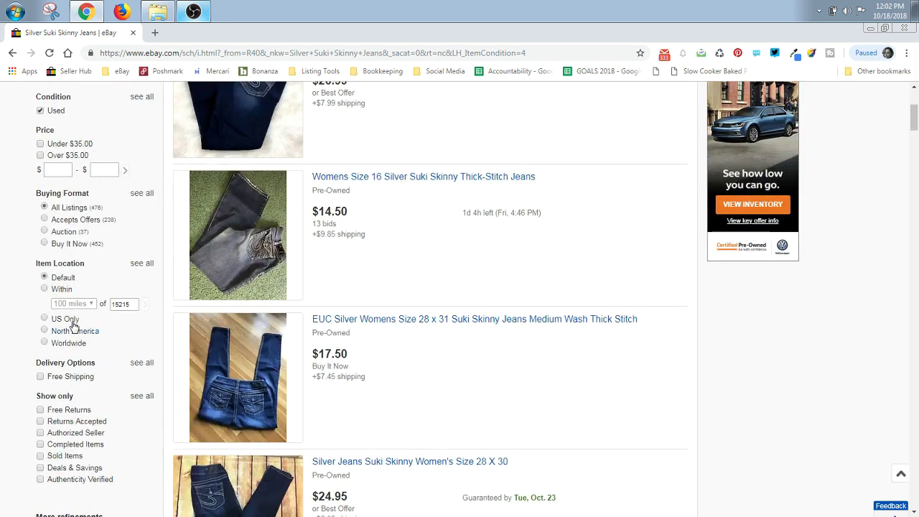
click(44, 244)
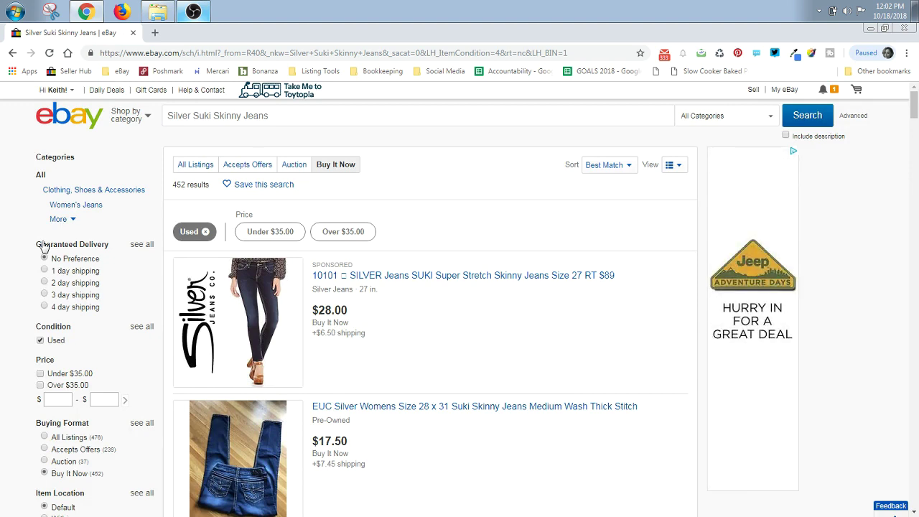
Step: Restrict the used Buy It Now results to sold items only, giving 409 listings
scroll(92, 378, down, 1)
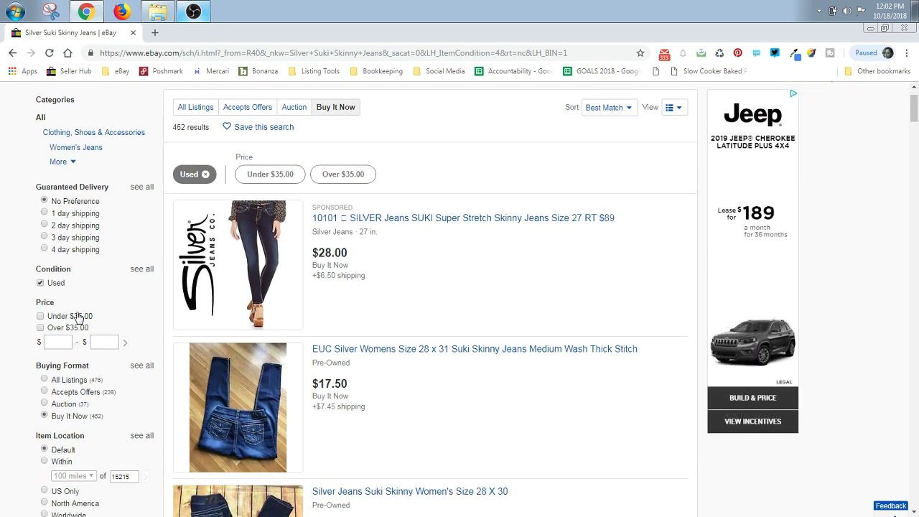
scroll(110, 216, down, 5)
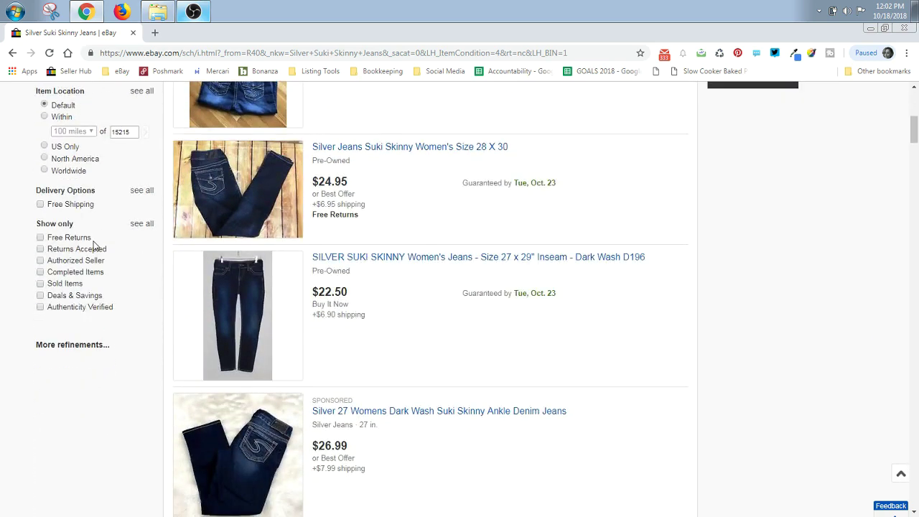
click(41, 284)
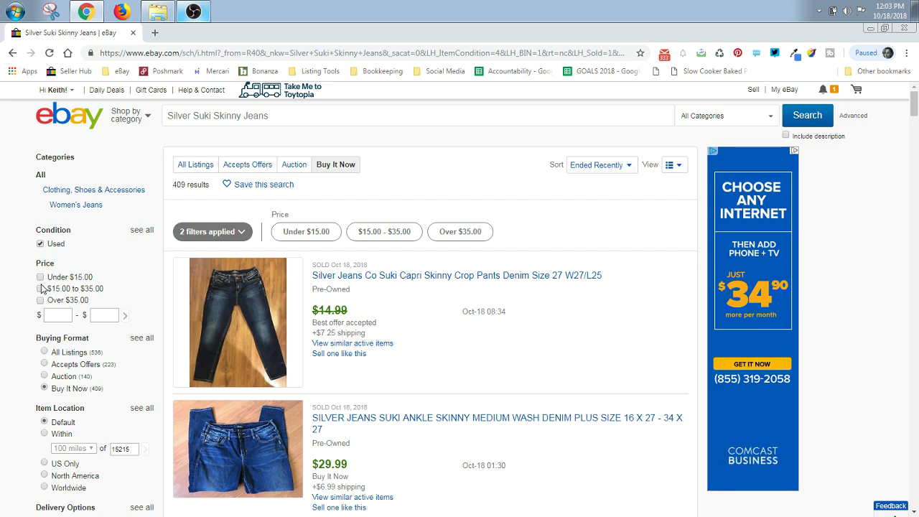
click(582, 168)
click(590, 171)
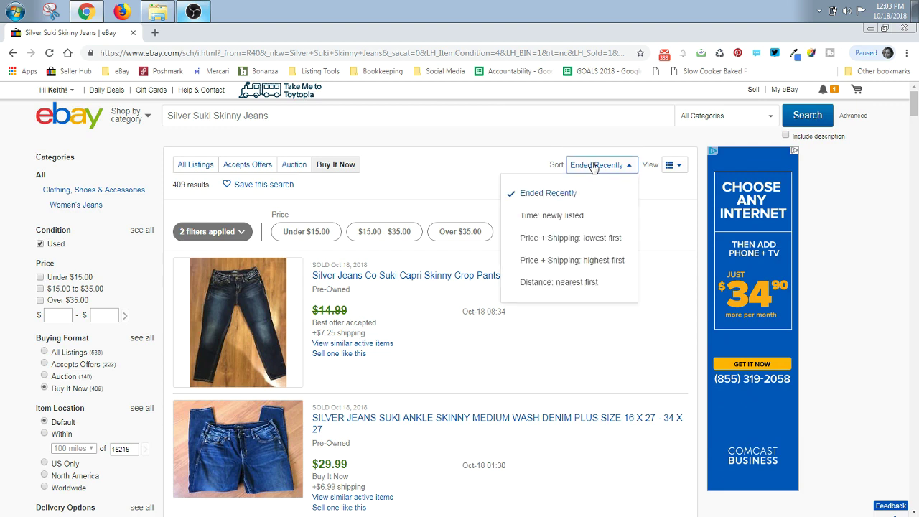
click(575, 191)
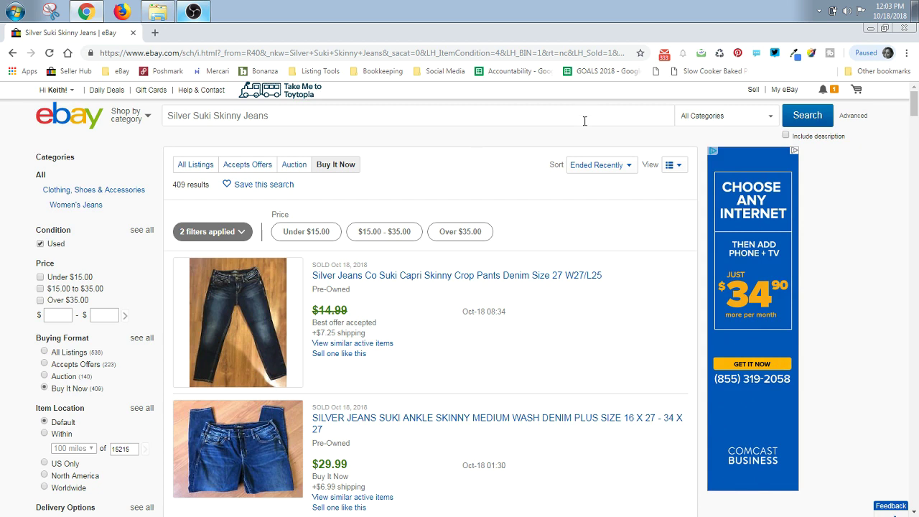
click(592, 166)
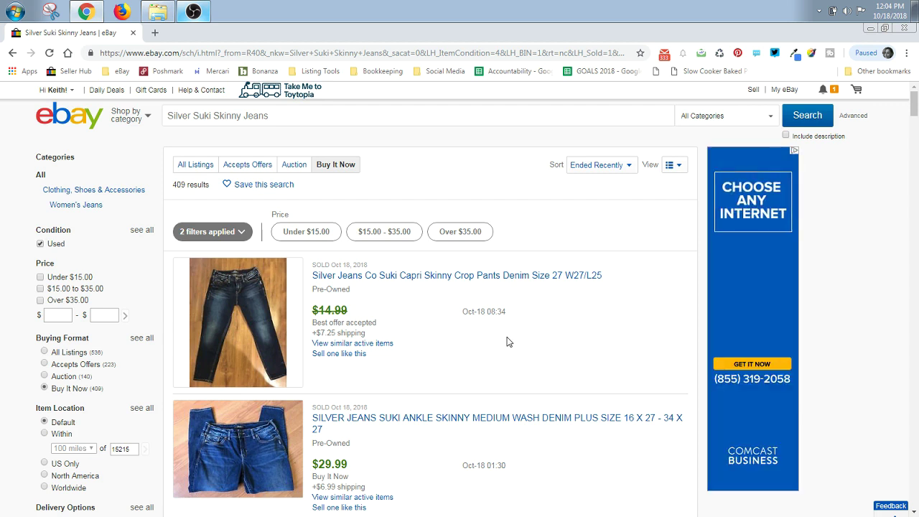
click(582, 165)
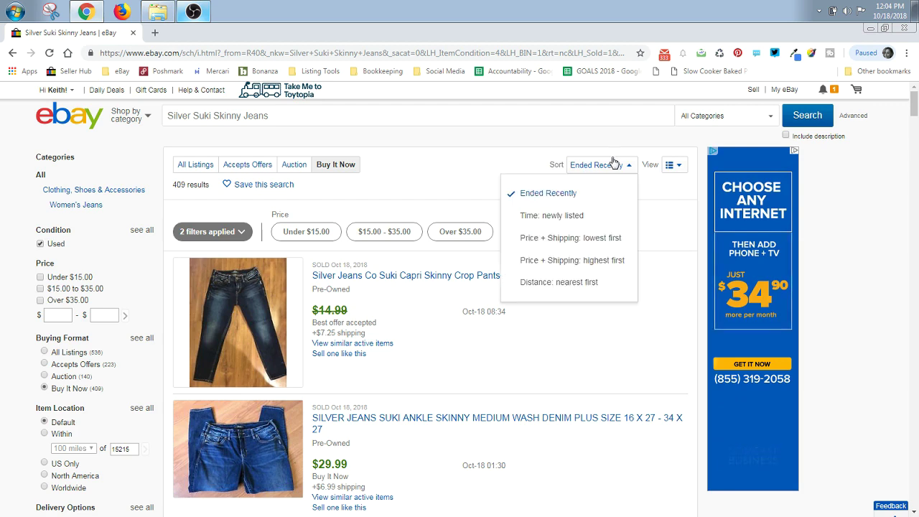
scroll(447, 267, down, 1)
scroll(446, 267, down, 2)
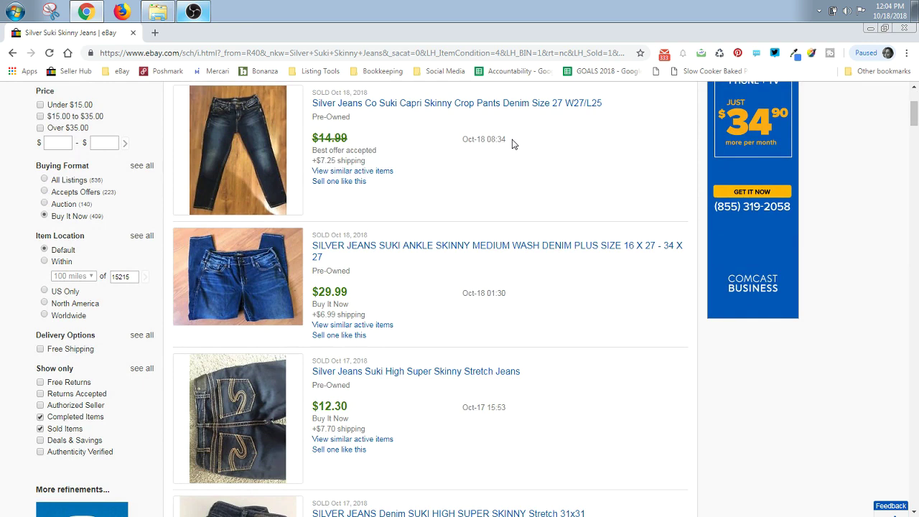
scroll(513, 143, down, 1)
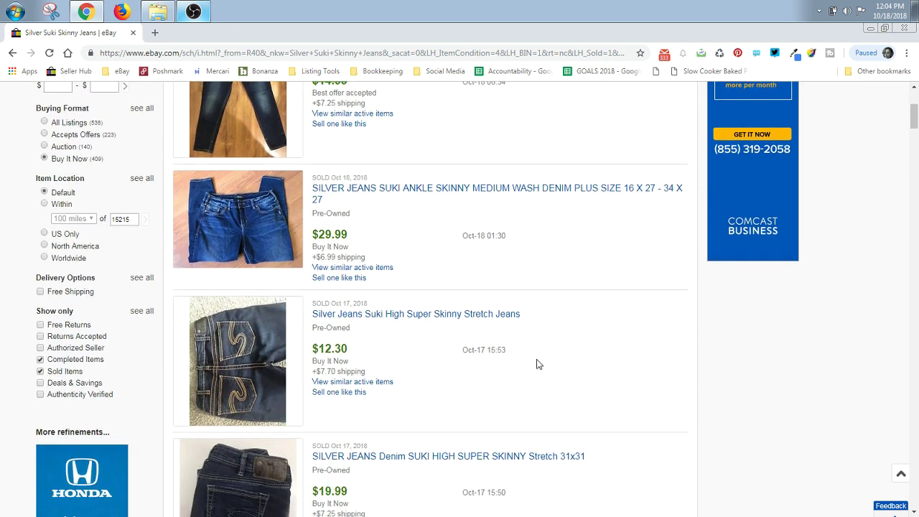
scroll(536, 366, down, 7)
scroll(535, 374, down, 3)
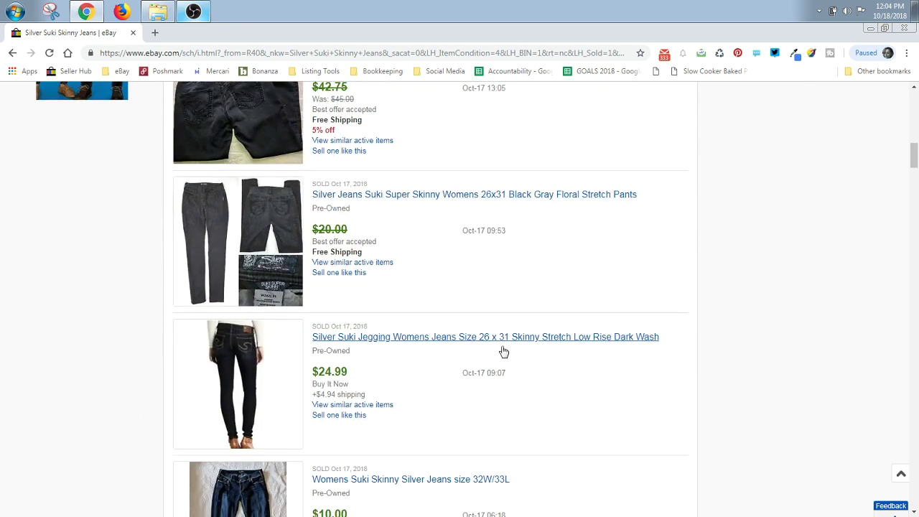
scroll(486, 359, down, 3)
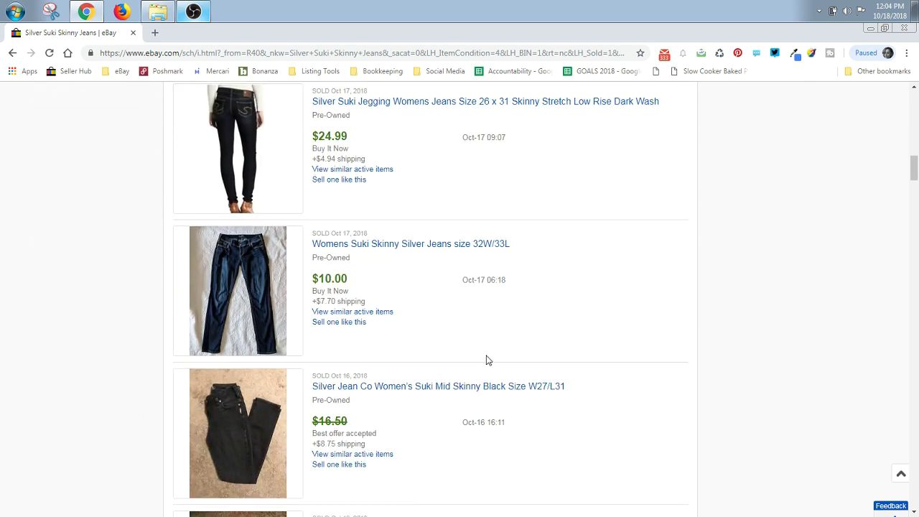
scroll(486, 359, down, 3)
scroll(485, 360, down, 4)
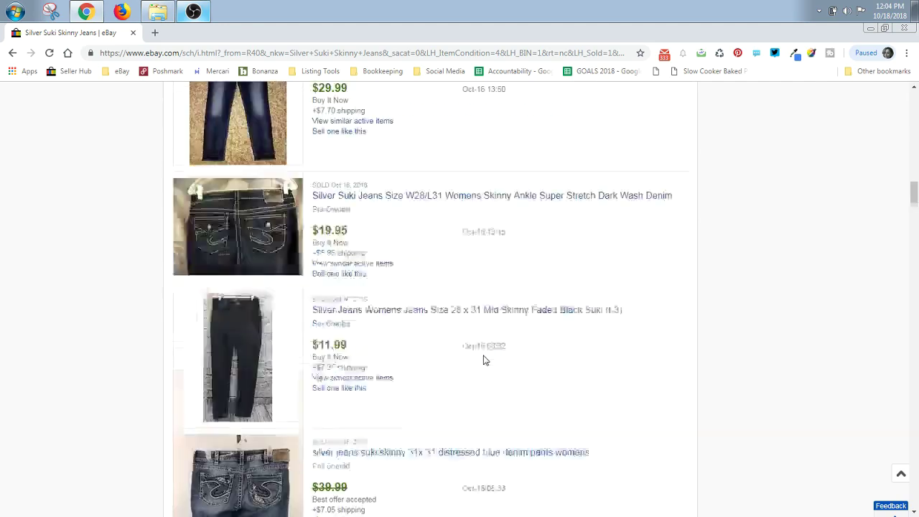
scroll(484, 360, down, 3)
scroll(485, 360, up, 15)
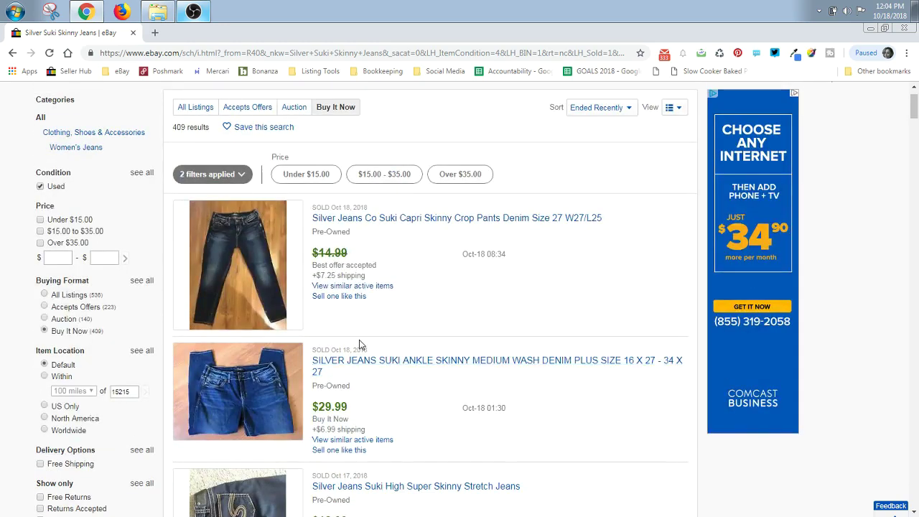
scroll(407, 298, down, 1)
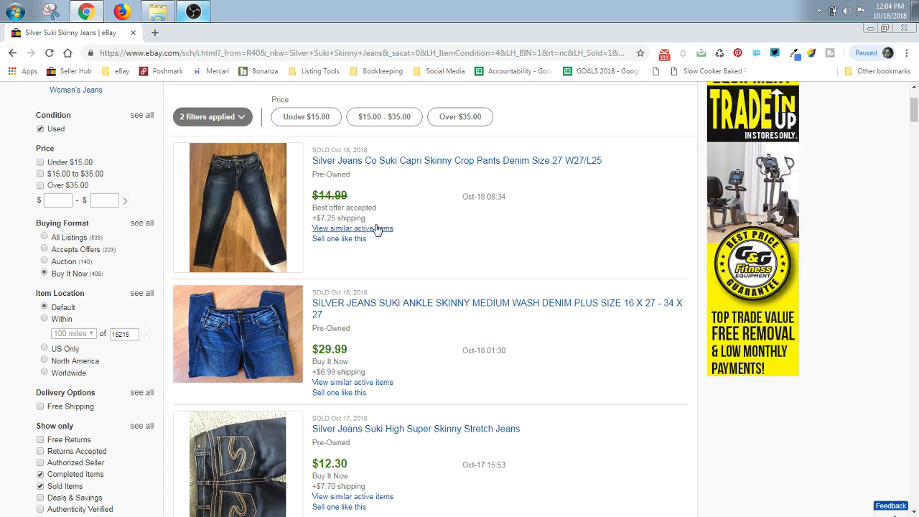
scroll(377, 227, down, 2)
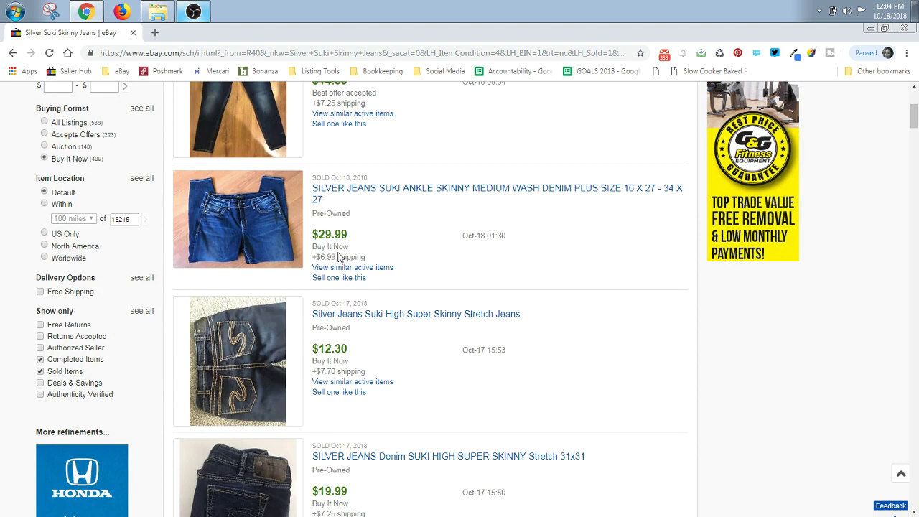
scroll(339, 258, down, 2)
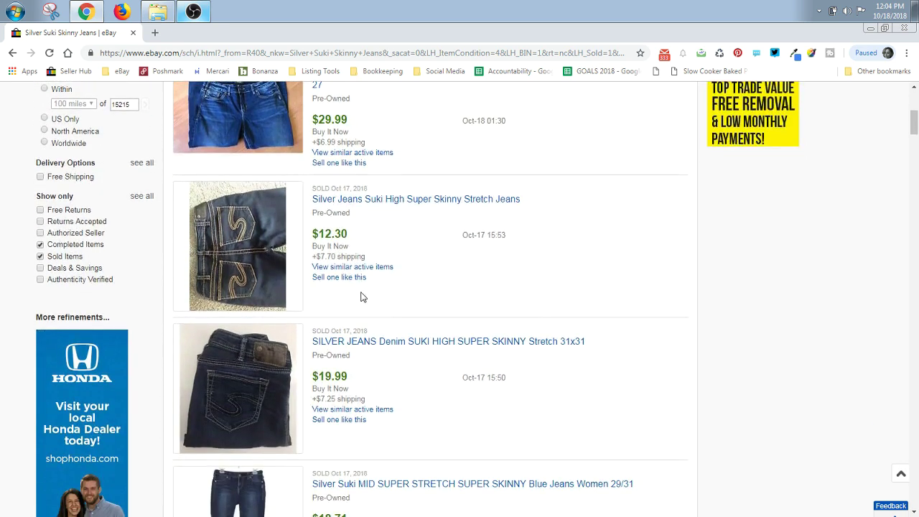
scroll(359, 301, down, 1)
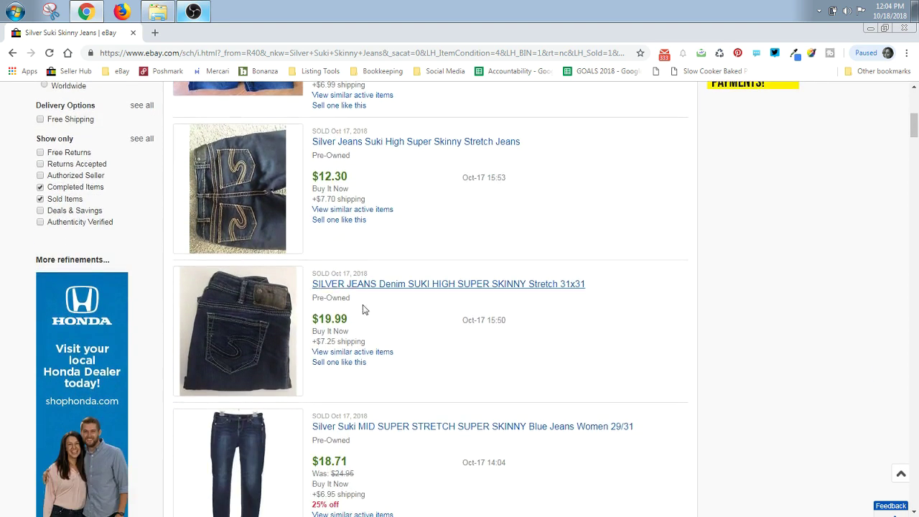
scroll(364, 321, down, 3)
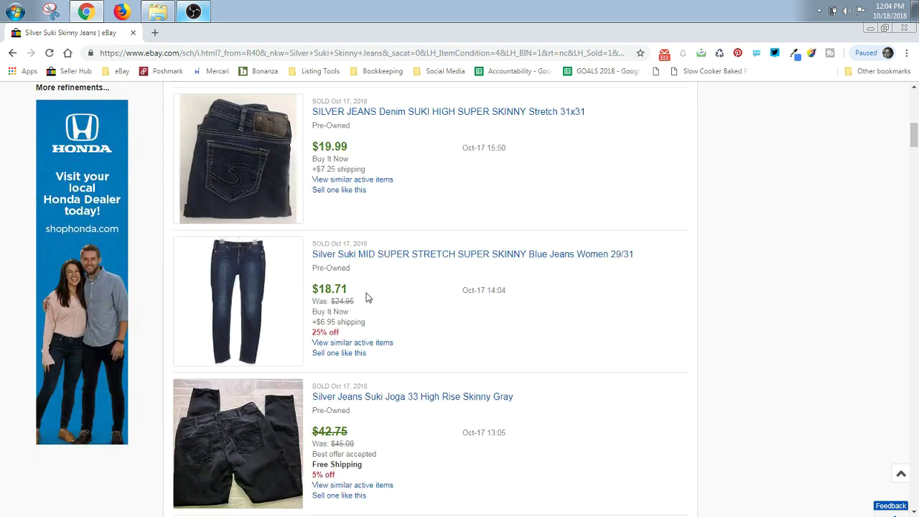
scroll(367, 298, down, 3)
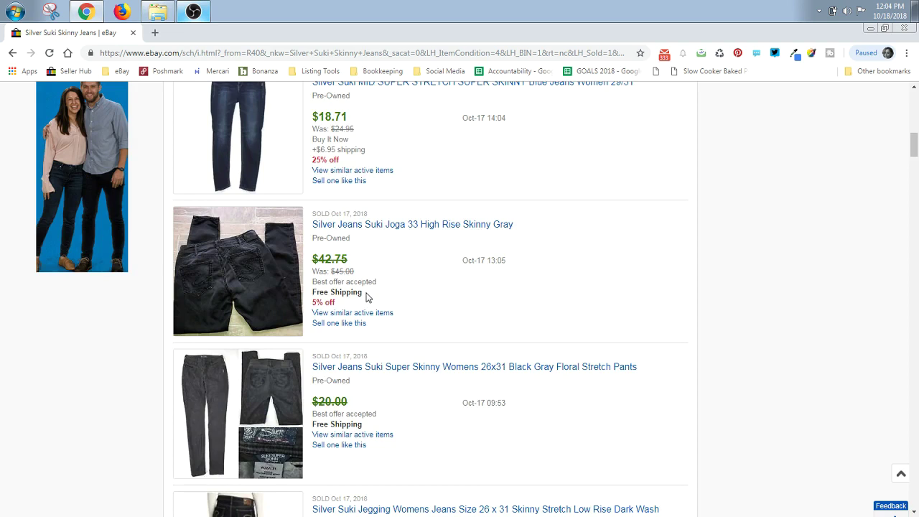
scroll(367, 298, down, 1)
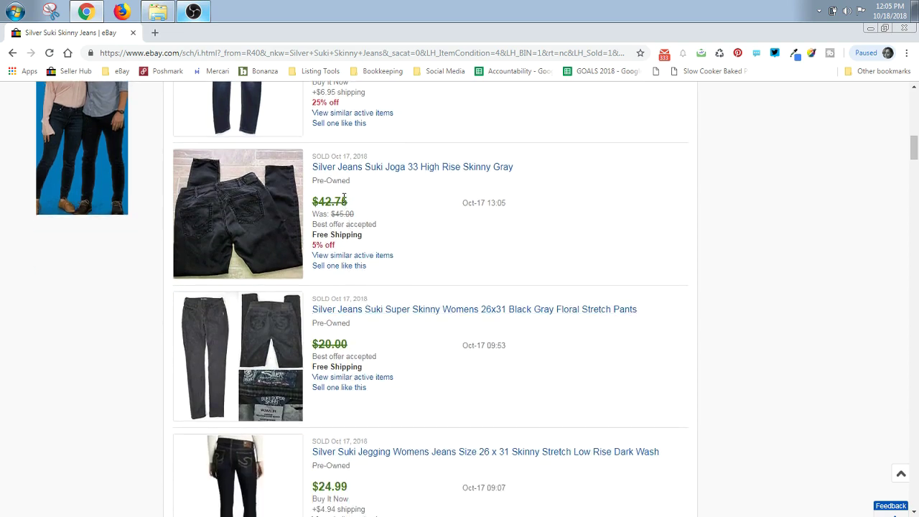
scroll(344, 199, down, 1)
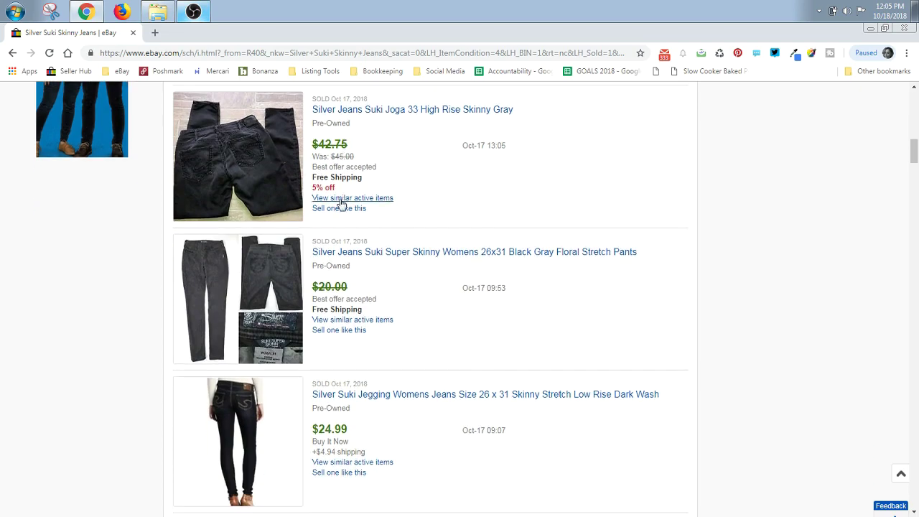
scroll(427, 263, down, 2)
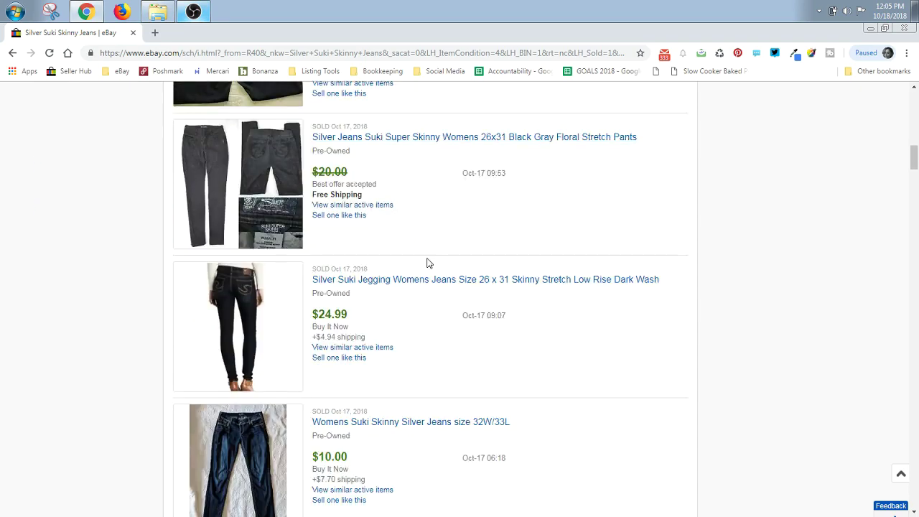
scroll(428, 262, up, 4)
scroll(428, 263, up, 10)
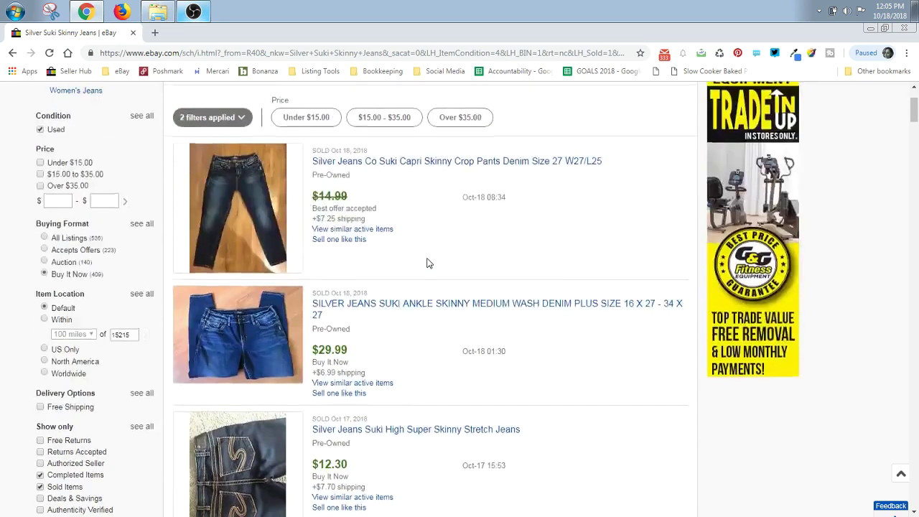
scroll(428, 263, down, 2)
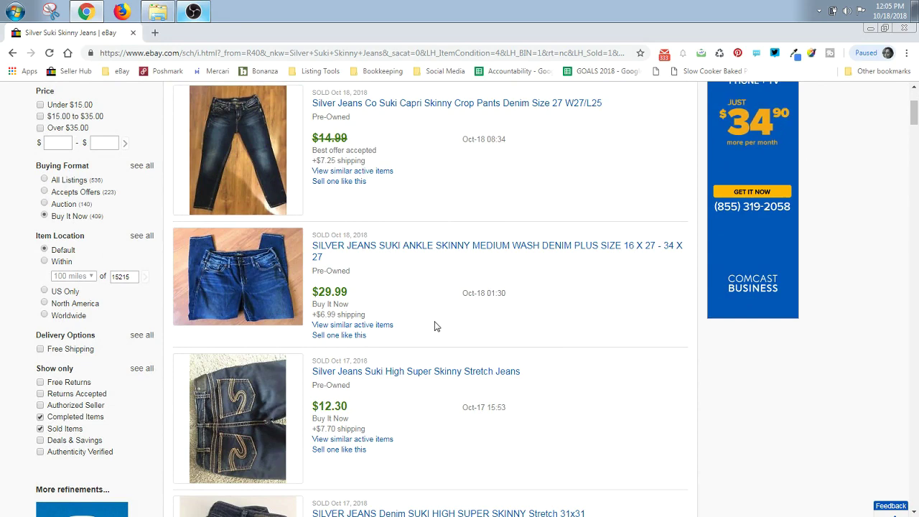
scroll(435, 325, down, 1)
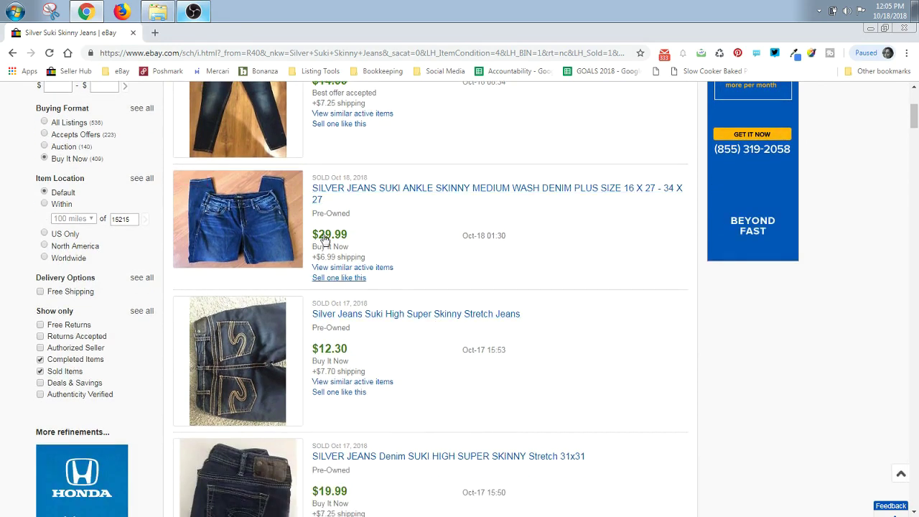
scroll(364, 222, down, 3)
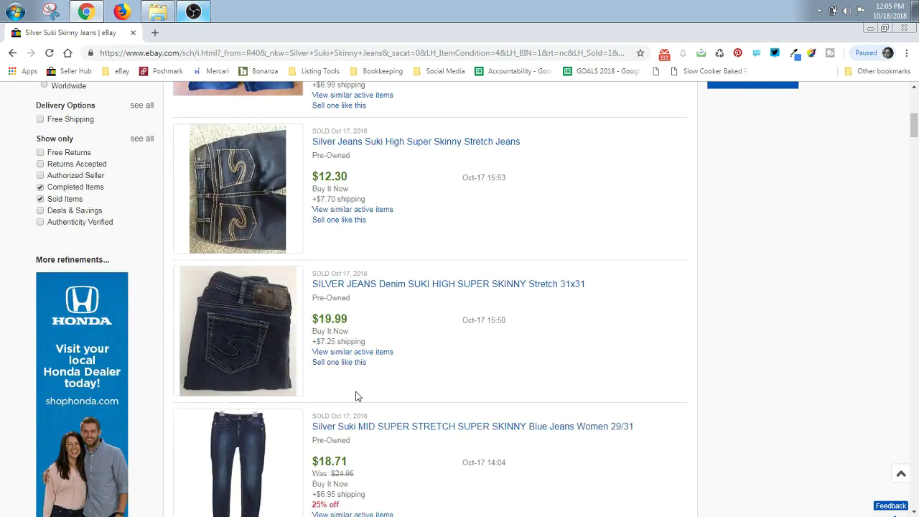
scroll(357, 397, up, 3)
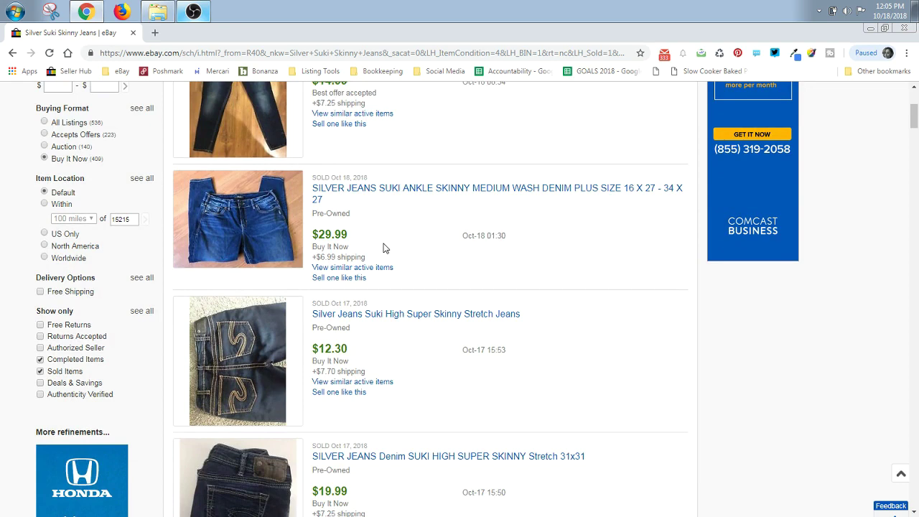
scroll(386, 248, down, 1)
scroll(386, 248, down, 2)
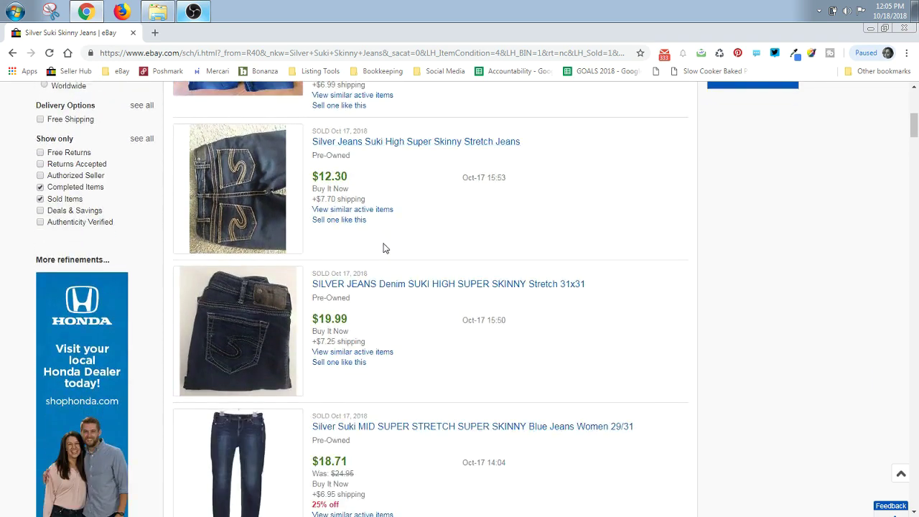
scroll(385, 248, down, 1)
scroll(386, 248, down, 3)
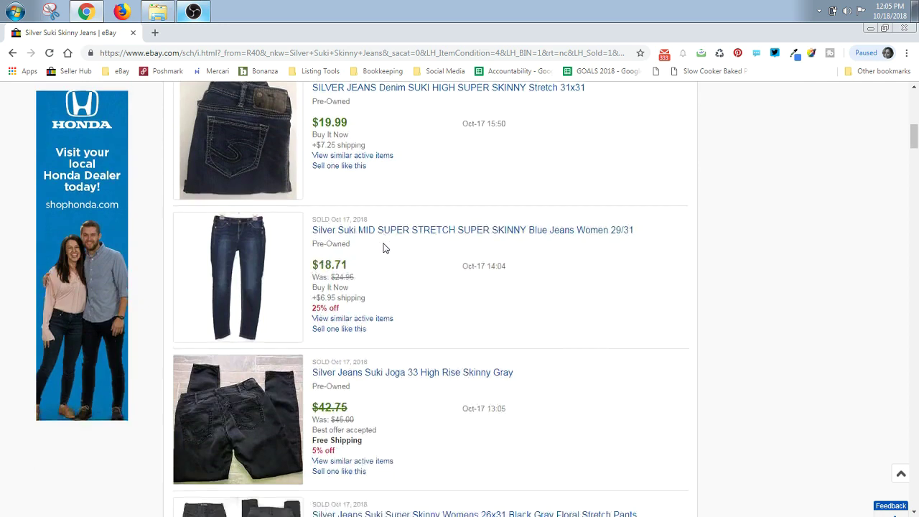
scroll(382, 248, down, 2)
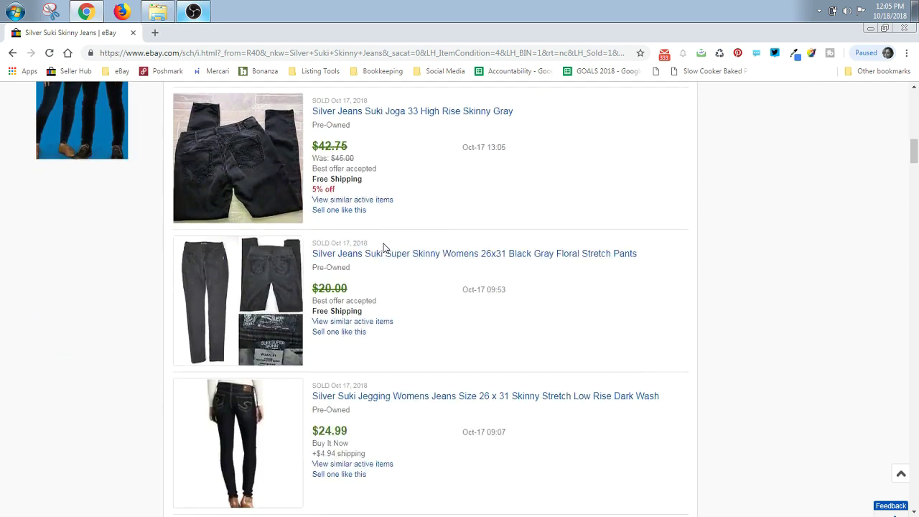
scroll(383, 248, down, 1)
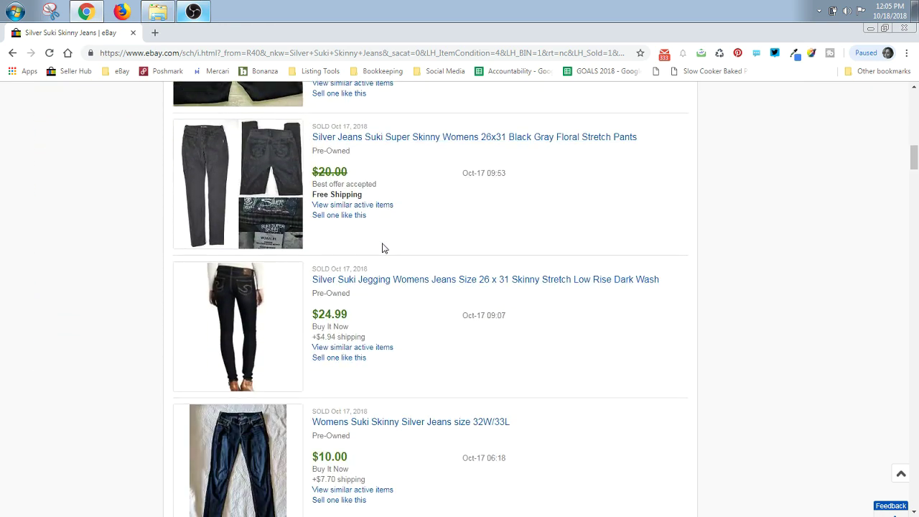
scroll(399, 249, down, 2)
scroll(401, 249, down, 3)
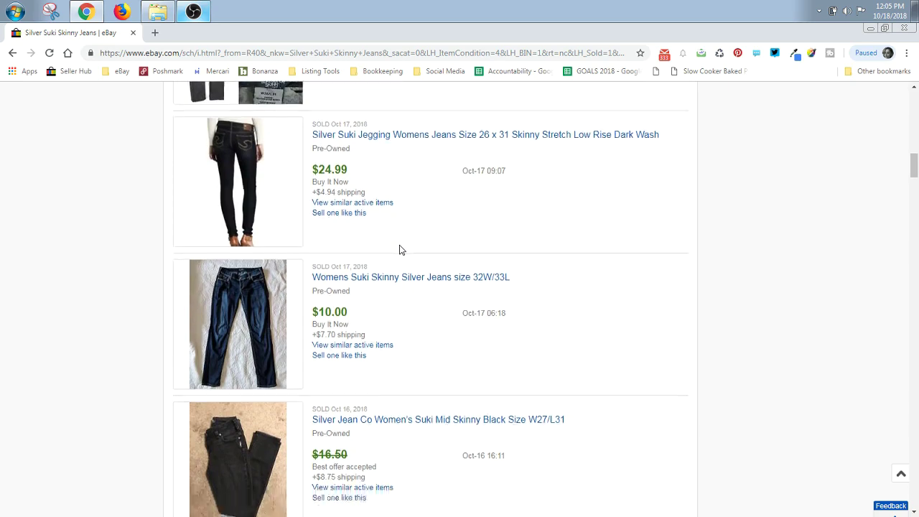
scroll(401, 251, down, 3)
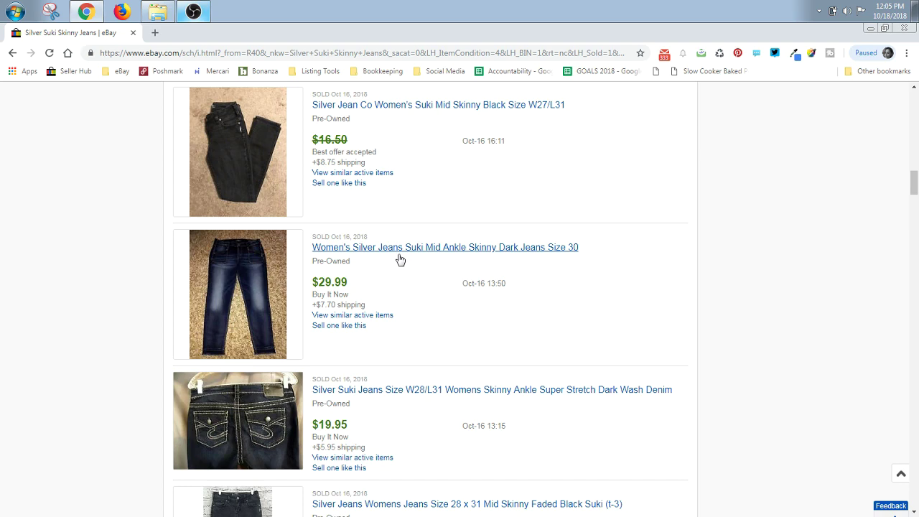
scroll(400, 259, down, 2)
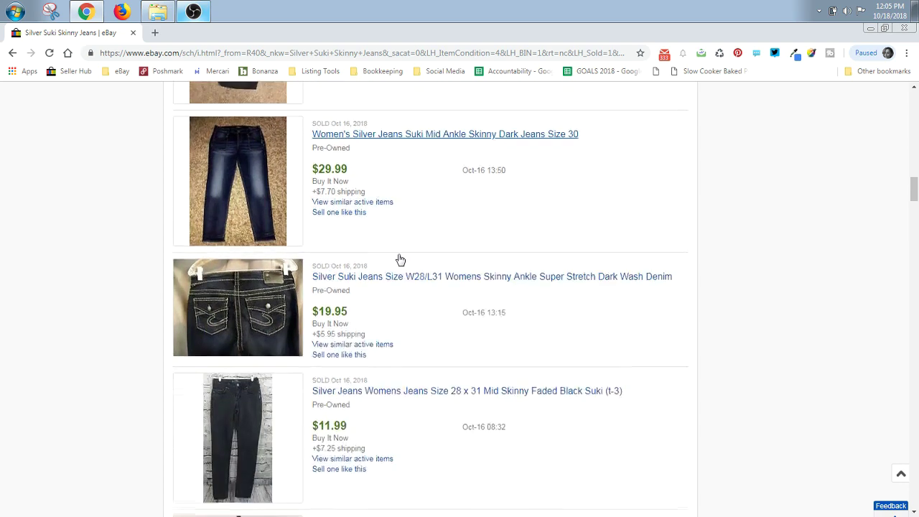
scroll(399, 260, up, 4)
scroll(396, 260, up, 8)
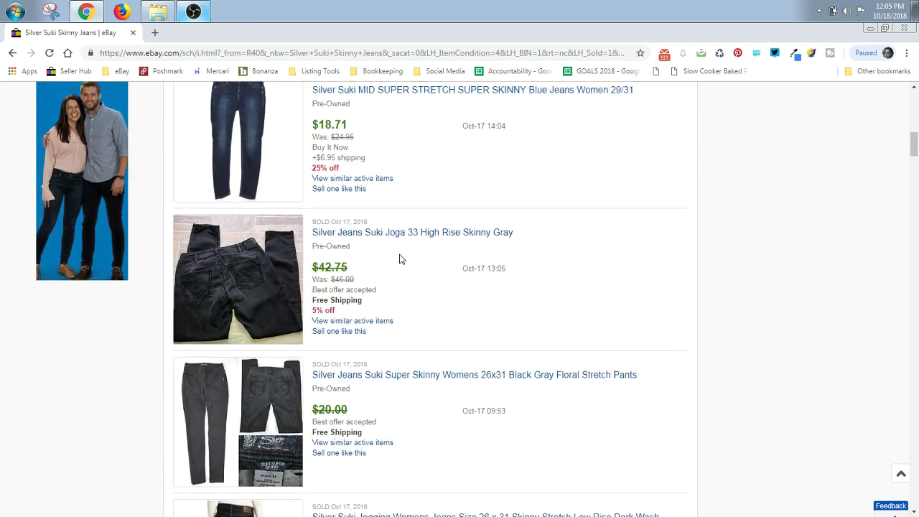
scroll(400, 259, up, 3)
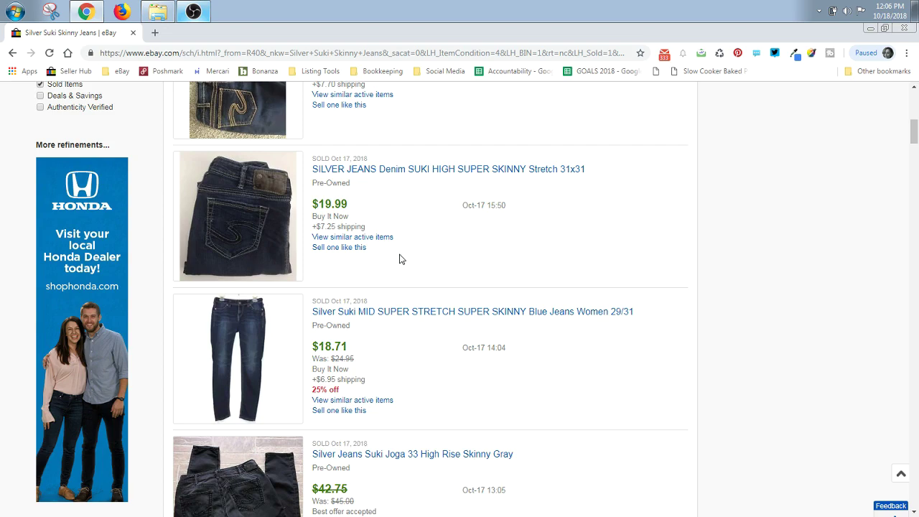
scroll(410, 263, up, 3)
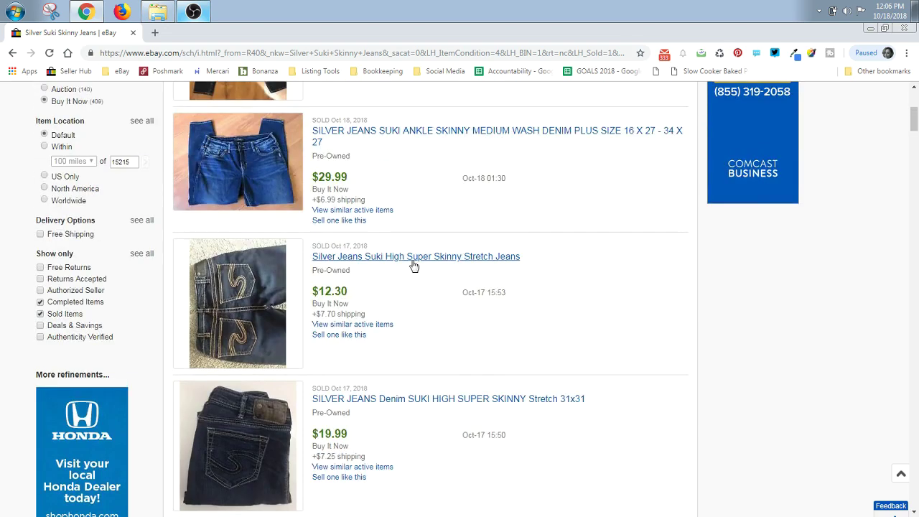
scroll(412, 265, up, 3)
scroll(412, 265, down, 4)
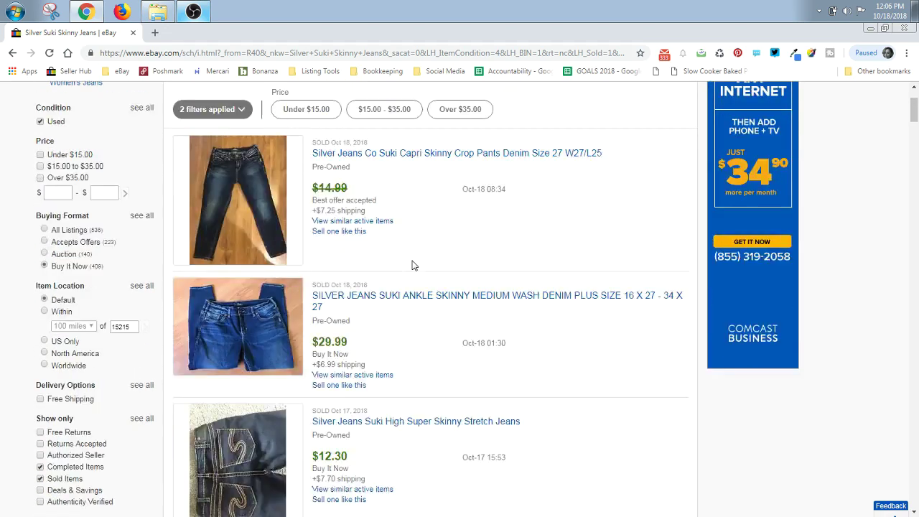
scroll(413, 265, down, 3)
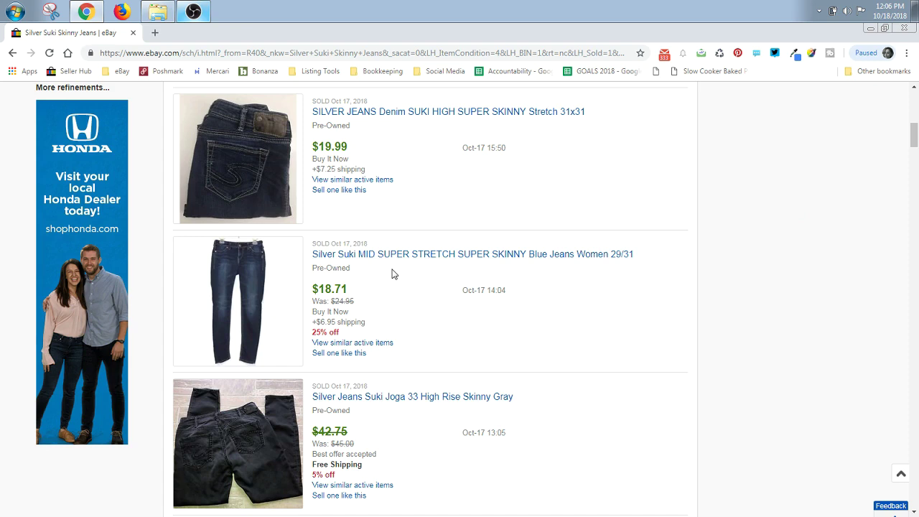
scroll(394, 274, up, 5)
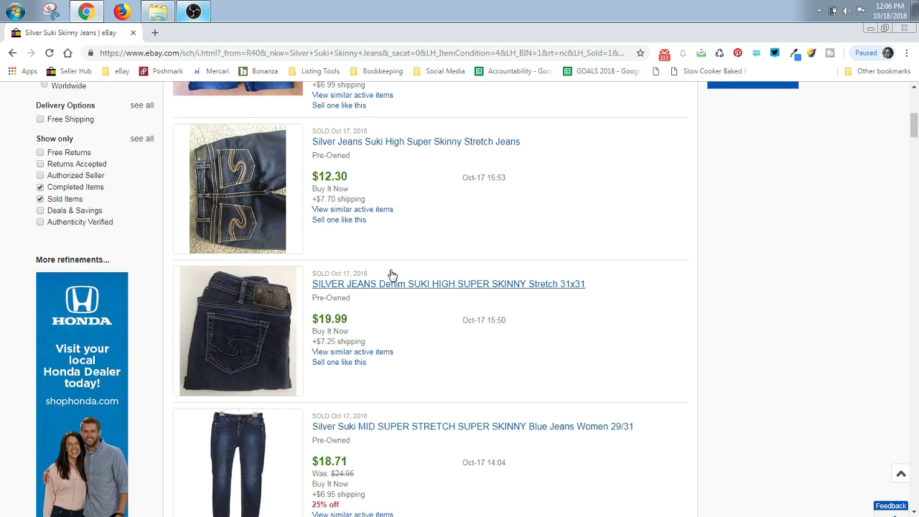
scroll(391, 274, up, 3)
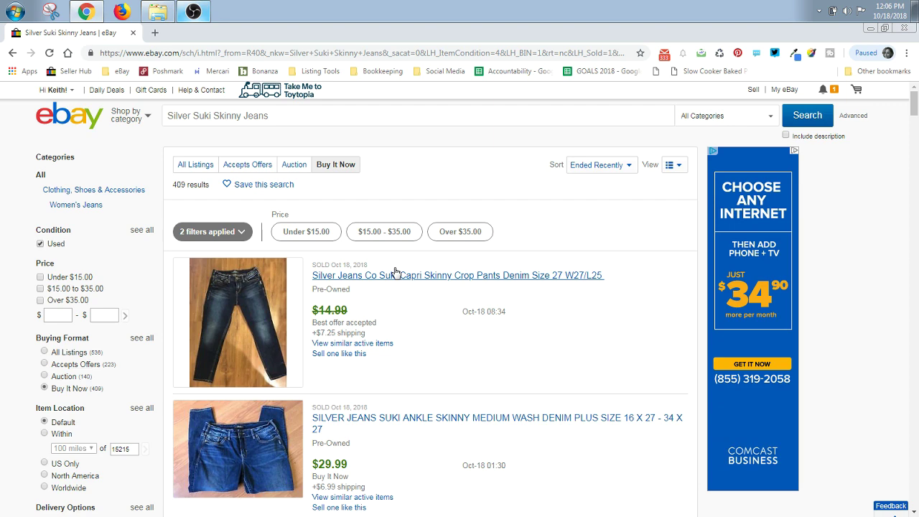
scroll(494, 282, down, 6)
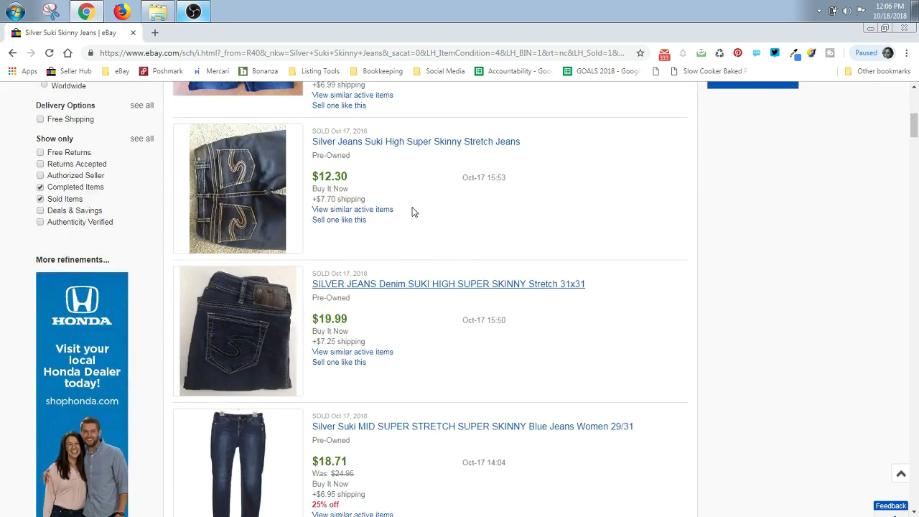
scroll(354, 260, down, 2)
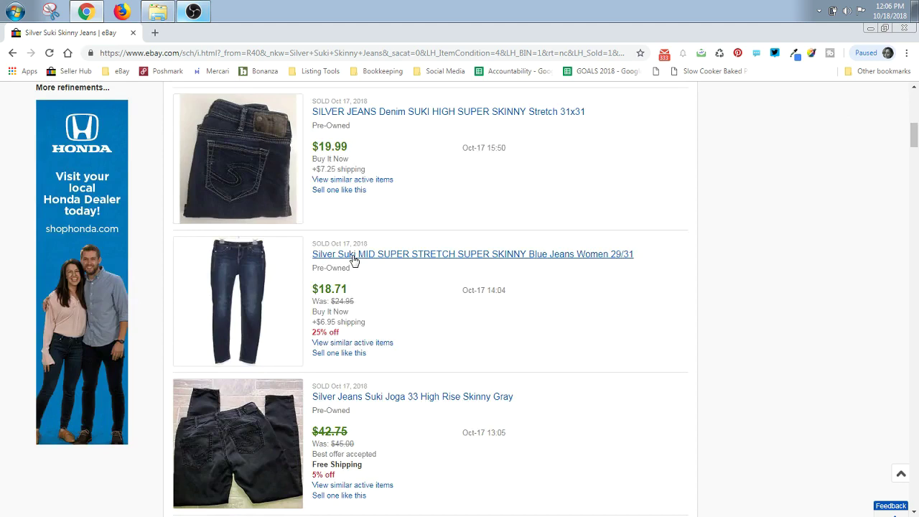
scroll(353, 260, up, 8)
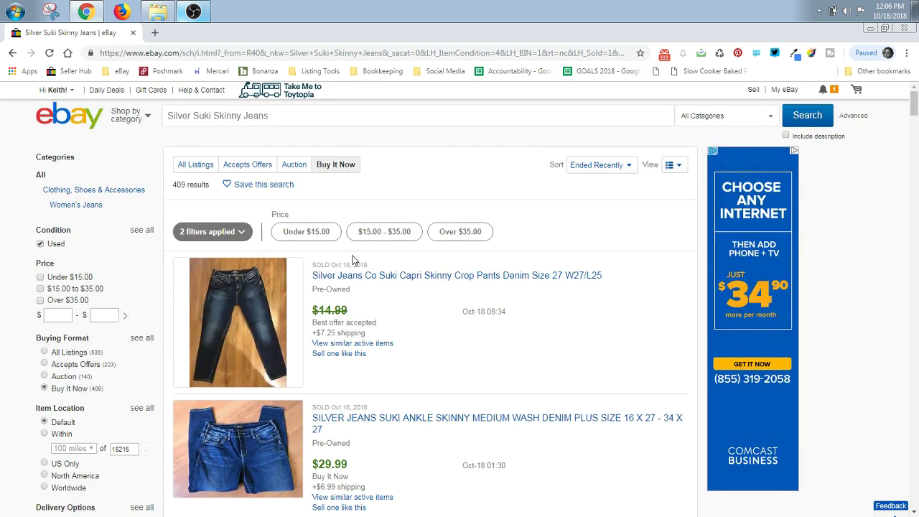
click(309, 119)
Step: Search 'Silver Suki Skinny Jeans Plus Size' and browse the 37 sold listings
text(Pl)
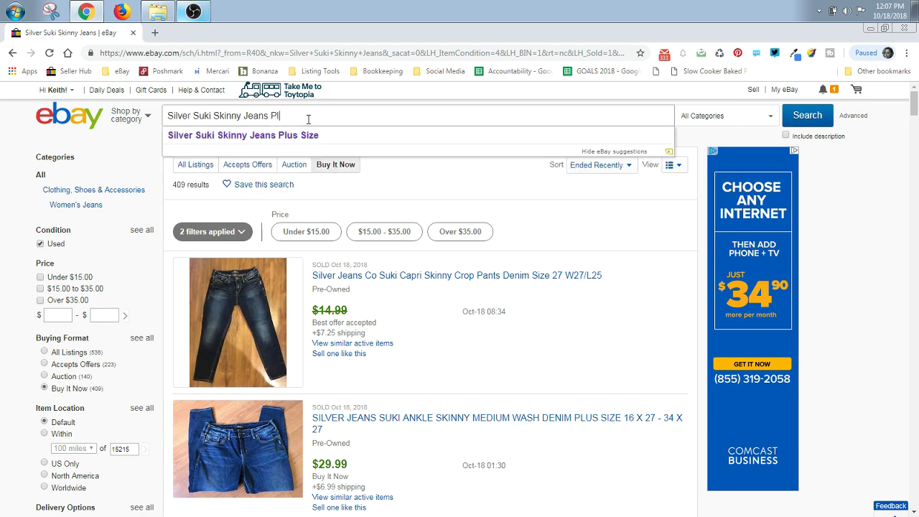
text(us Size)
key(Return)
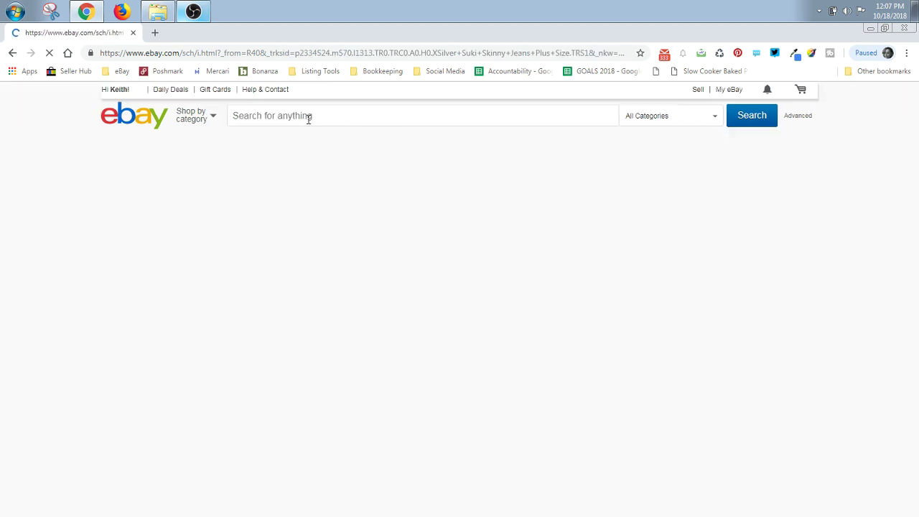
scroll(447, 251, down, 1)
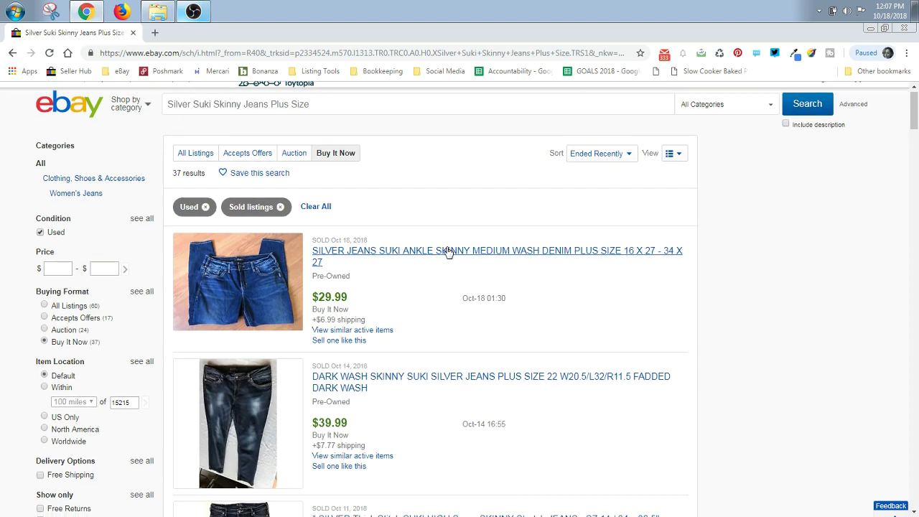
scroll(447, 251, down, 1)
scroll(448, 252, down, 1)
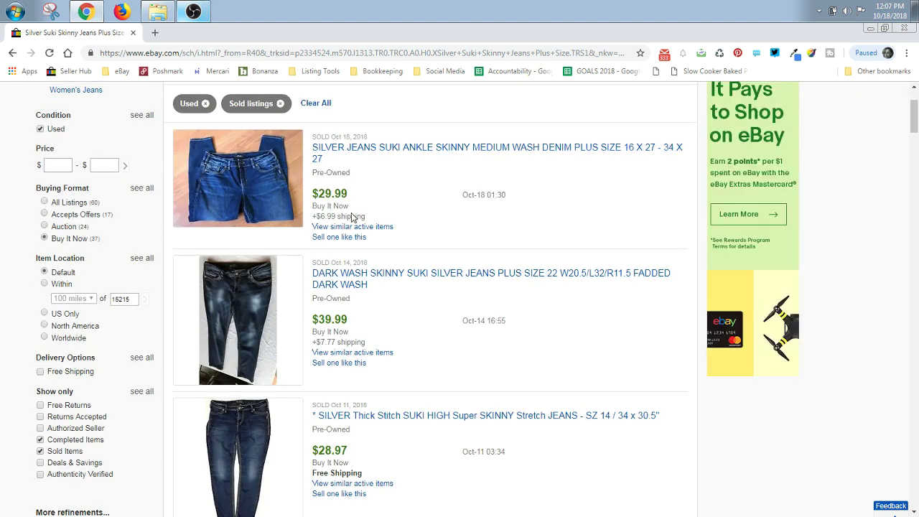
scroll(361, 214, down, 2)
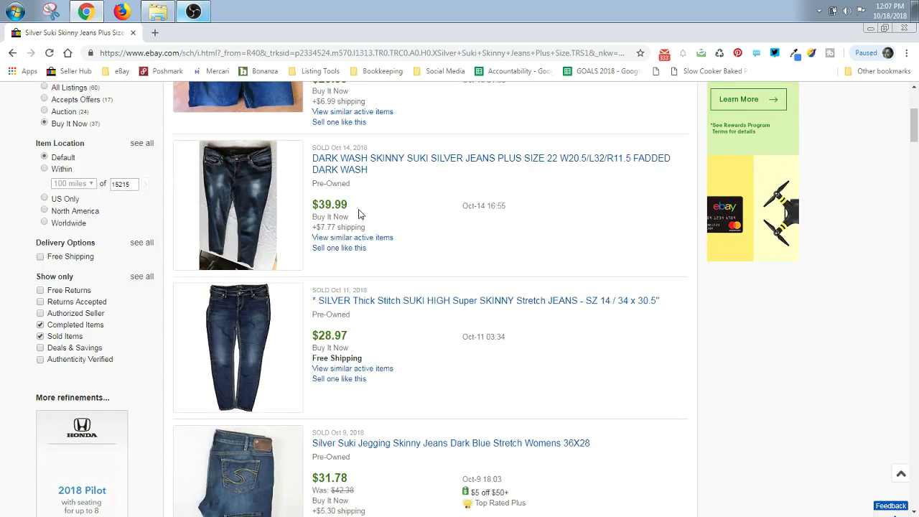
scroll(360, 214, down, 1)
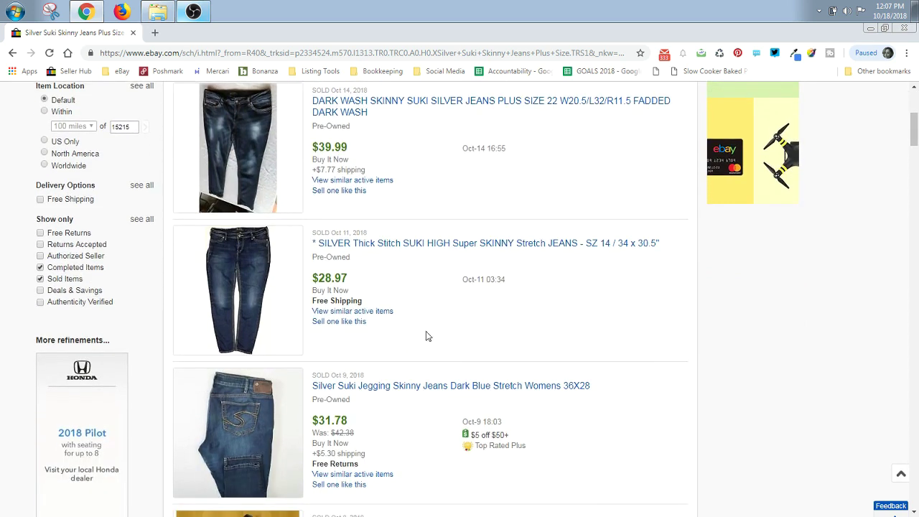
scroll(398, 307, down, 3)
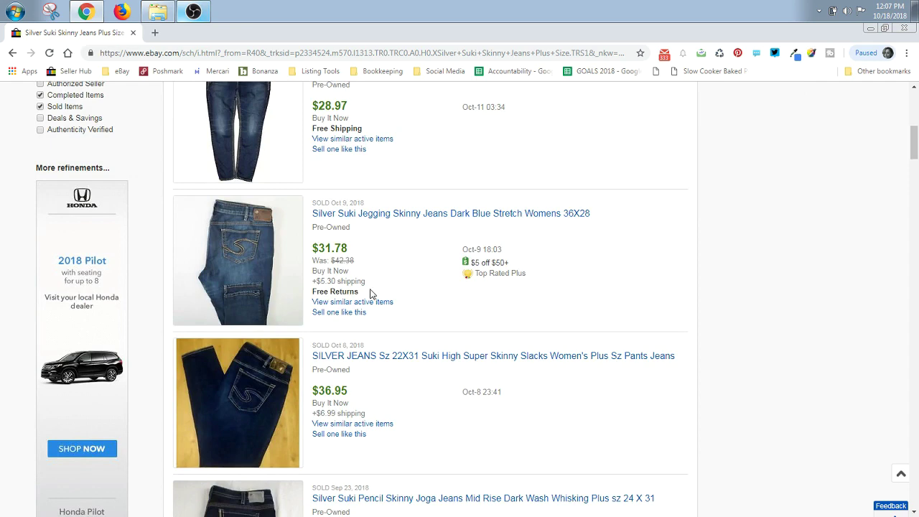
scroll(371, 294, down, 1)
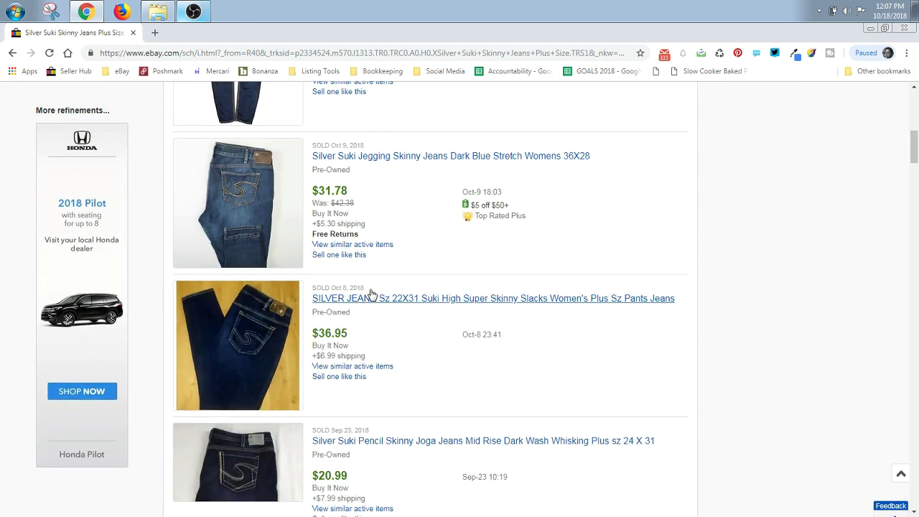
scroll(371, 294, down, 2)
scroll(371, 293, down, 5)
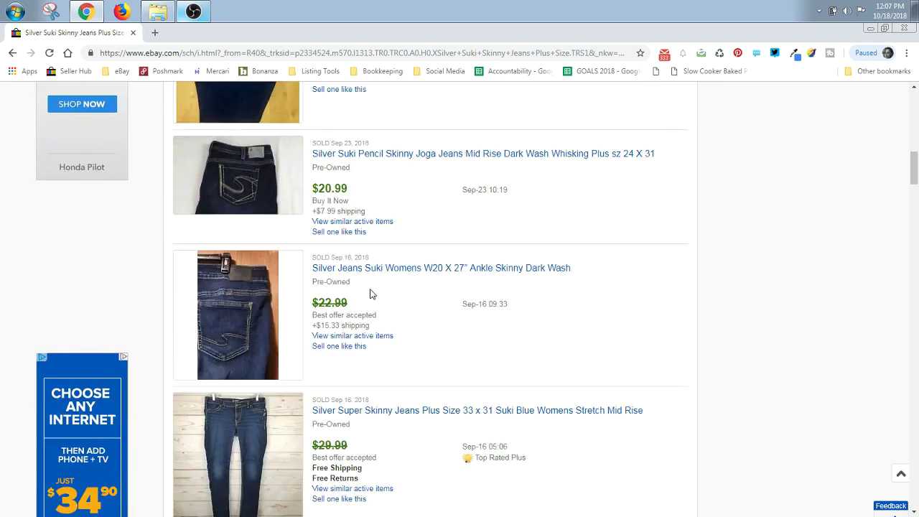
scroll(371, 293, down, 3)
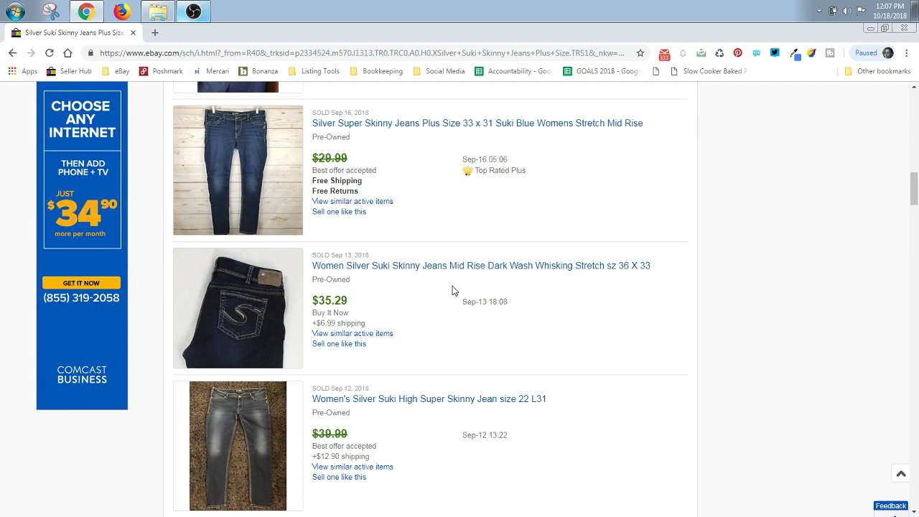
scroll(365, 280, down, 3)
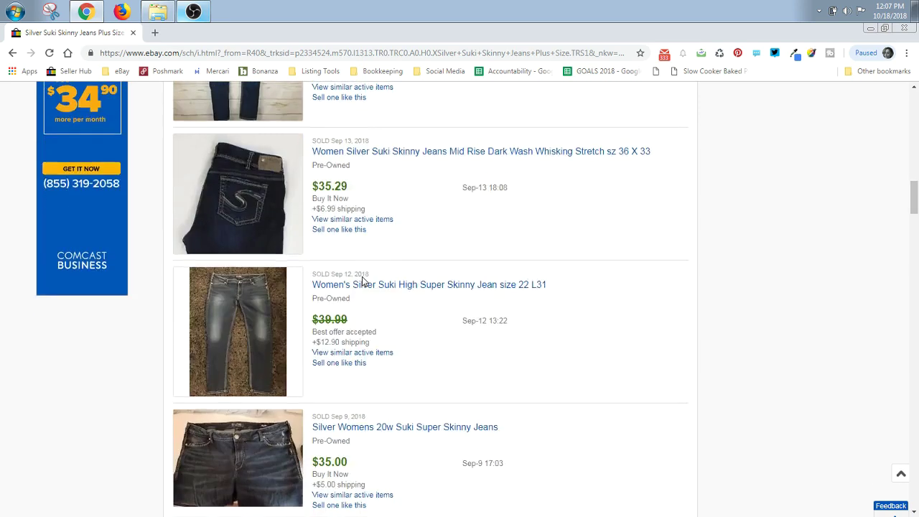
scroll(362, 282, up, 6)
scroll(363, 281, up, 10)
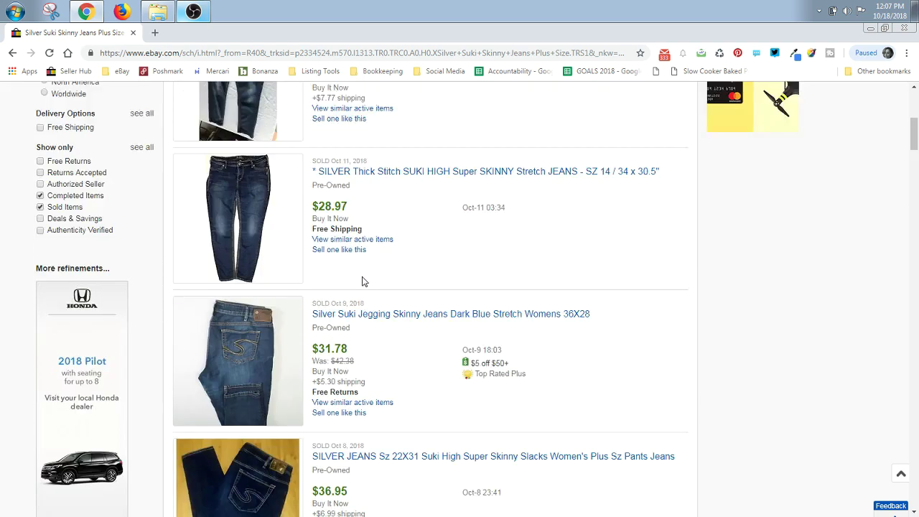
scroll(363, 281, up, 2)
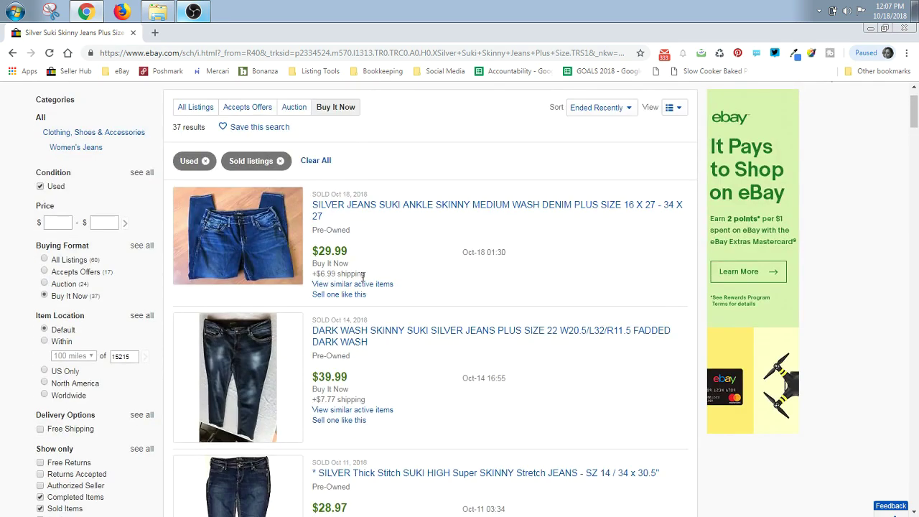
Step: Review the 9 sold Size 24 listings from the top, led by a $21.00 pair
scroll(363, 277, up, 1)
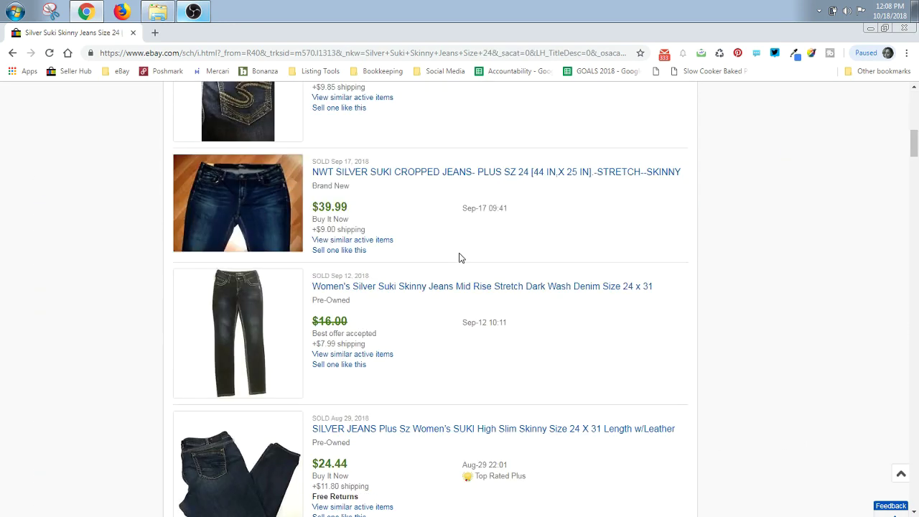
scroll(466, 247, up, 8)
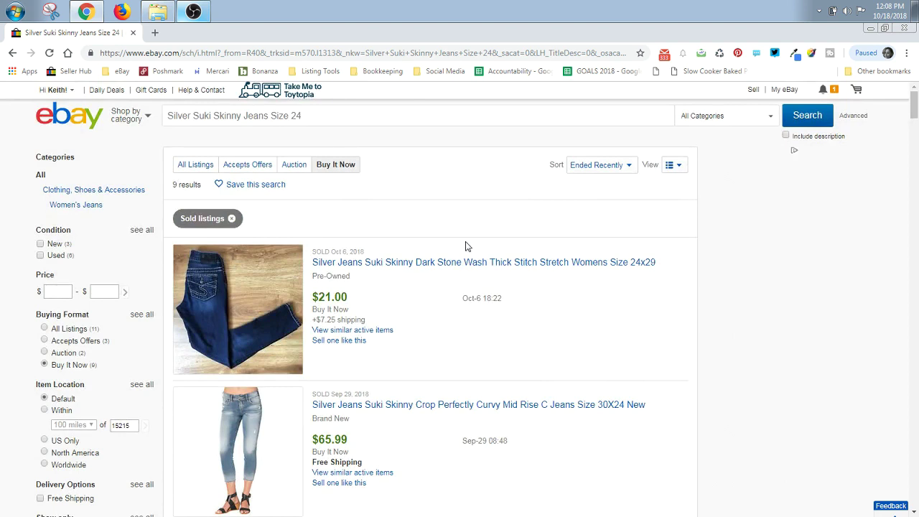